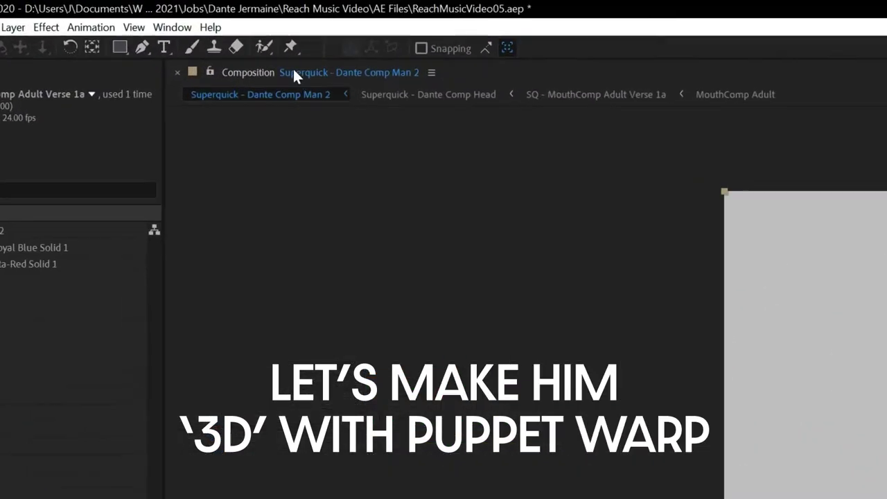
# Place Puppet pins on the head artwork at the eyebrow ends, nose bridge, inner and outer eye corners, nostril and mouth corners.
pyautogui.click(162, 19)
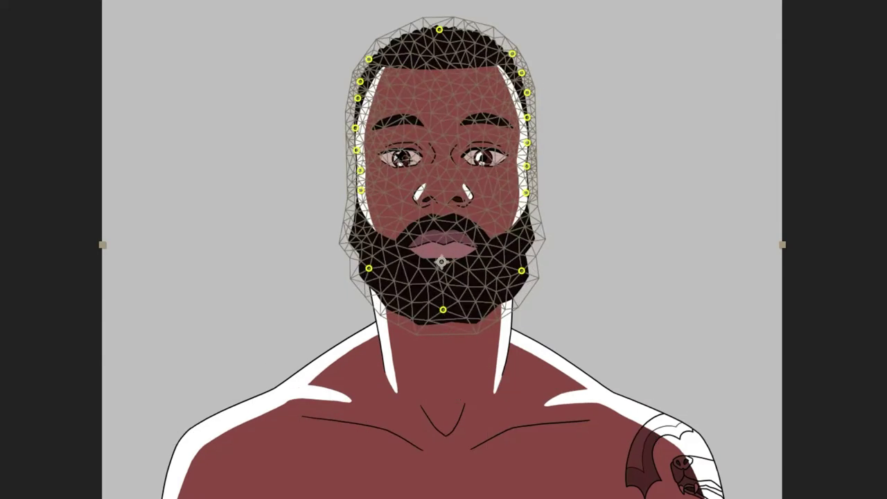
pyautogui.click(374, 127)
pyautogui.click(417, 120)
pyautogui.click(469, 118)
pyautogui.click(508, 125)
pyautogui.click(442, 154)
pyautogui.click(380, 157)
pyautogui.click(417, 157)
pyautogui.click(467, 155)
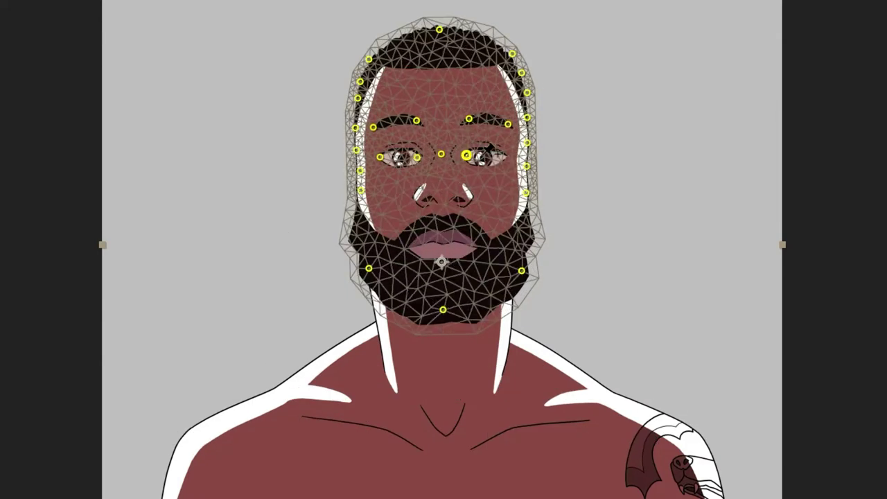
pyautogui.click(472, 196)
pyautogui.click(412, 251)
pyautogui.click(474, 251)
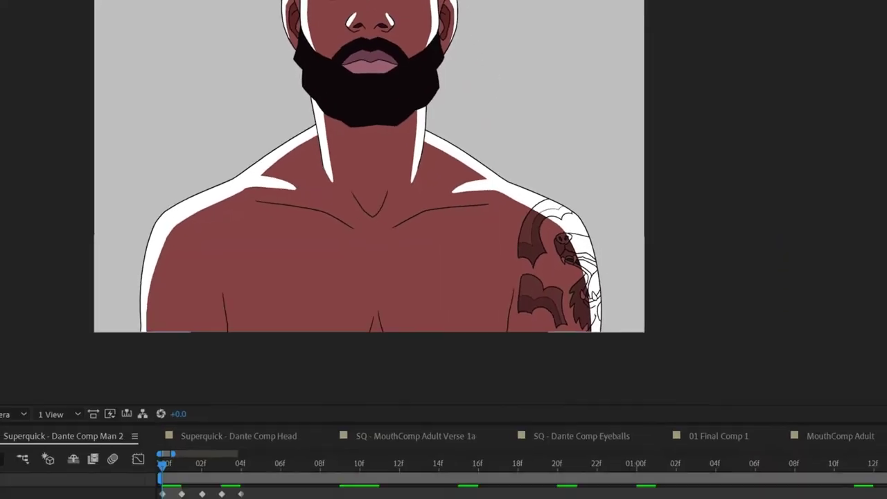
# Create a joystick named Face Angle from all the face pose keyframes with Joysticks n Sliders and try moving its handle.
pyautogui.moveTo(237, 418); pyautogui.dragTo(136, 291)
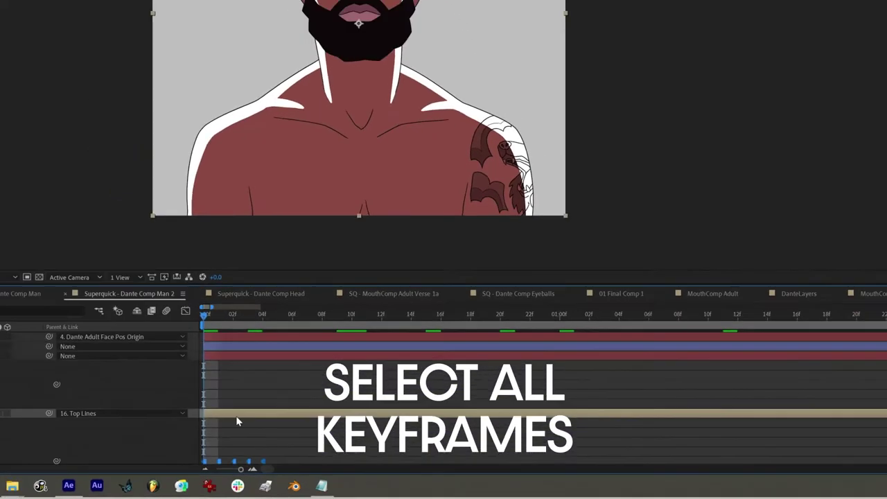
pyautogui.click(115, 9)
pyautogui.click(181, 422)
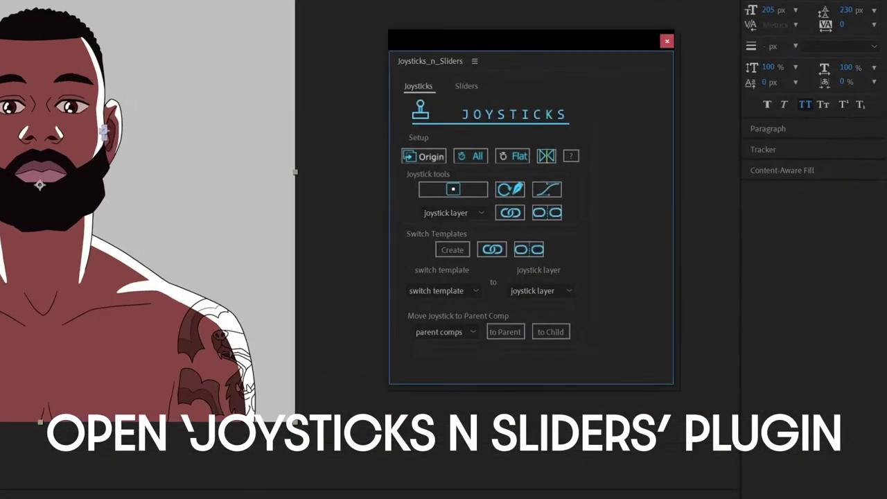
pyautogui.click(447, 191)
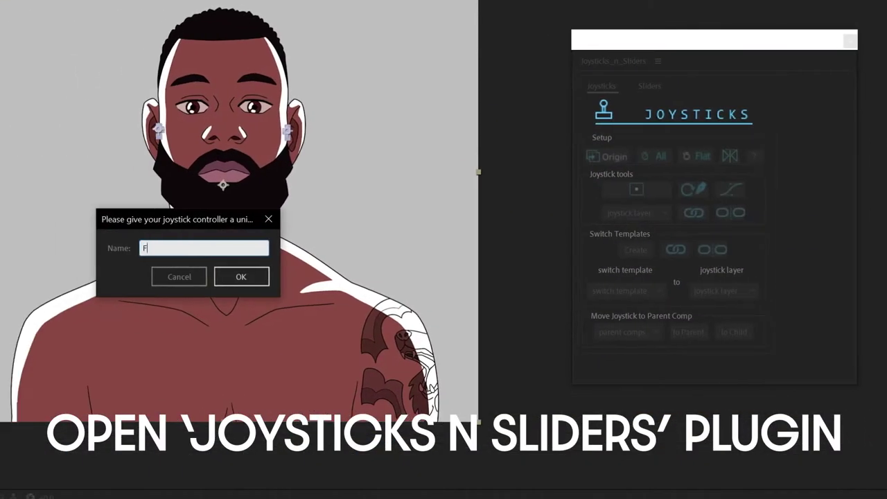
pyautogui.click(240, 276)
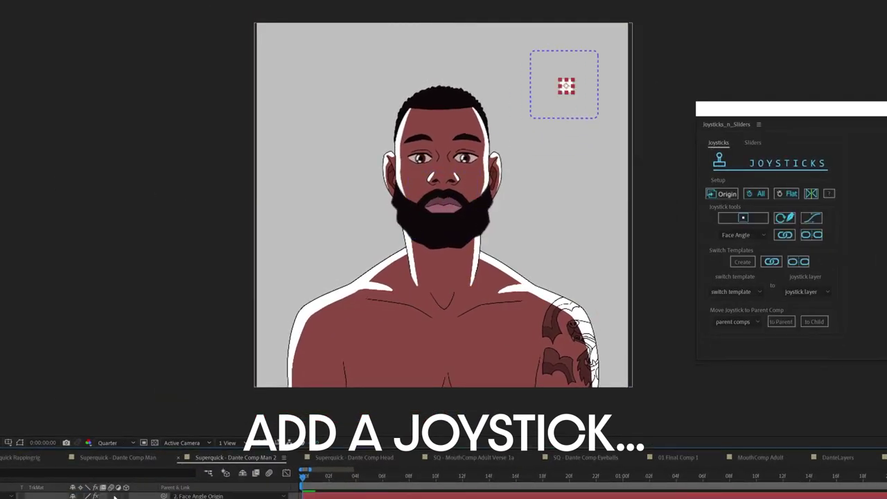
pyautogui.moveTo(566, 86)
pyautogui.mouseDown()
pyautogui.moveTo(553, 73)
pyautogui.moveTo(574, 72)
pyautogui.moveTo(543, 103)
pyautogui.moveTo(587, 69)
pyautogui.moveTo(559, 79)
pyautogui.moveTo(575, 93)
pyautogui.moveTo(544, 83)
pyautogui.moveTo(563, 81)
pyautogui.moveTo(550, 90)
pyautogui.moveTo(569, 96)
pyautogui.mouseUp()
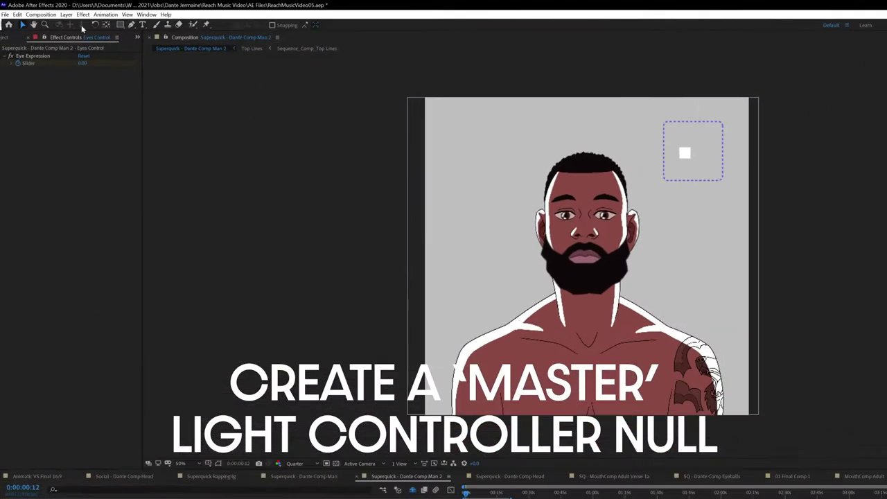
# Add a new null object to the Superquick - Dante Comp Man 2 composition as the master light controller.
pyautogui.click(52, 11)
pyautogui.moveTo(69, 19)
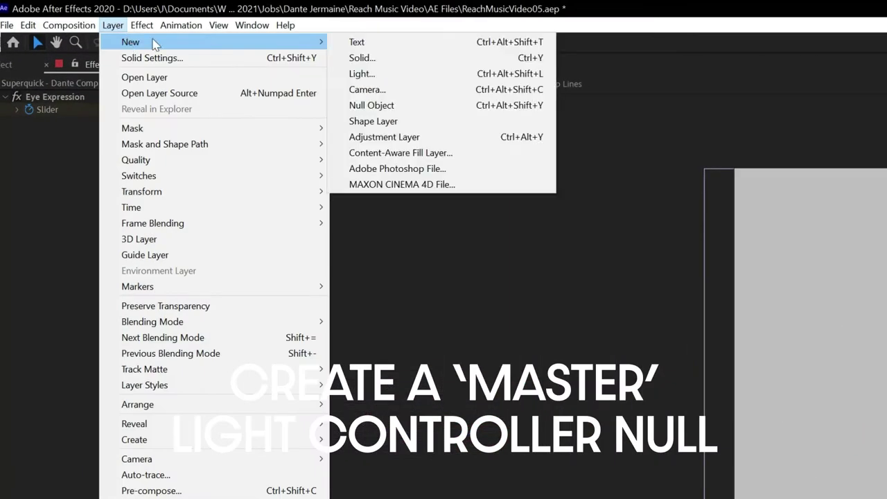
pyautogui.click(372, 105)
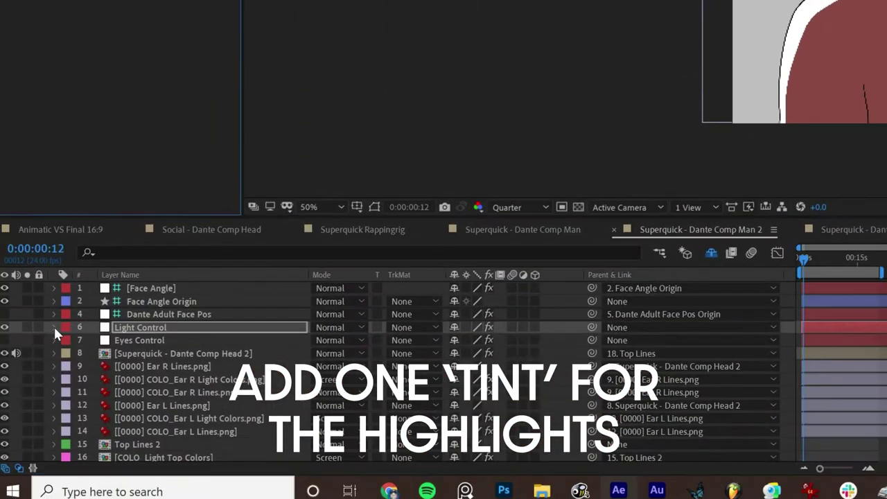
# Rename the Light Control layer's two Tint effects Highlight and Shadow and expand their properties.
pyautogui.click(54, 326)
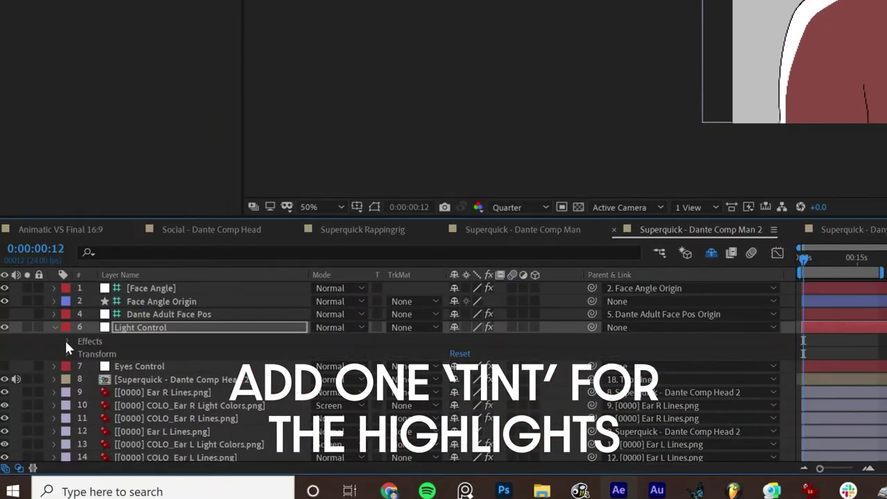
pyautogui.click(67, 340)
pyautogui.click(100, 354)
pyautogui.write('Highlight')
pyautogui.press('Return')
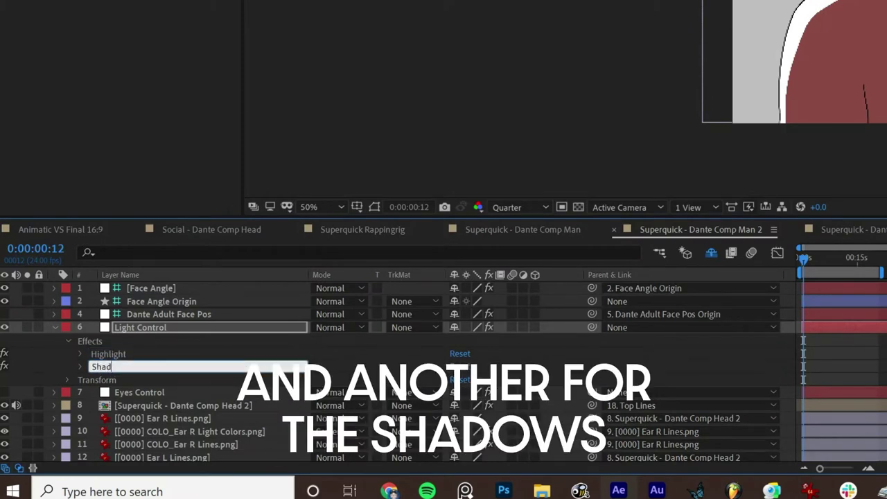
pyautogui.click(80, 353)
pyautogui.click(85, 390)
# Apply Tint to the lower COLO_Light Top Colors layer and link its Map White To to Light Control's Highlight Map White To.
pyautogui.scroll(-10, 244, 358)
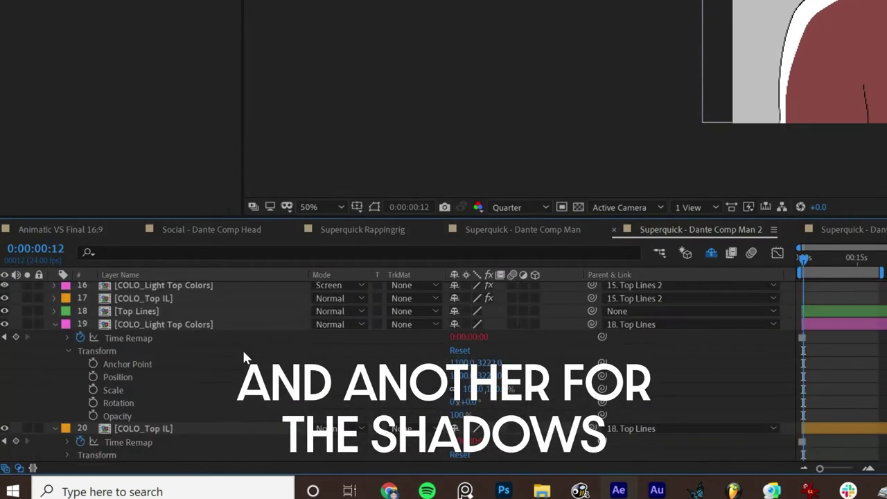
pyautogui.click(170, 326)
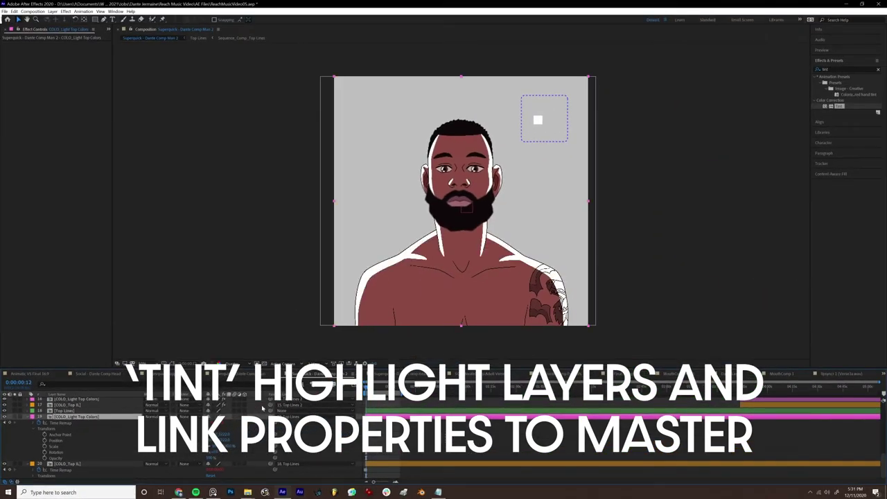
pyautogui.doubleClick(839, 108)
pyautogui.click(38, 435)
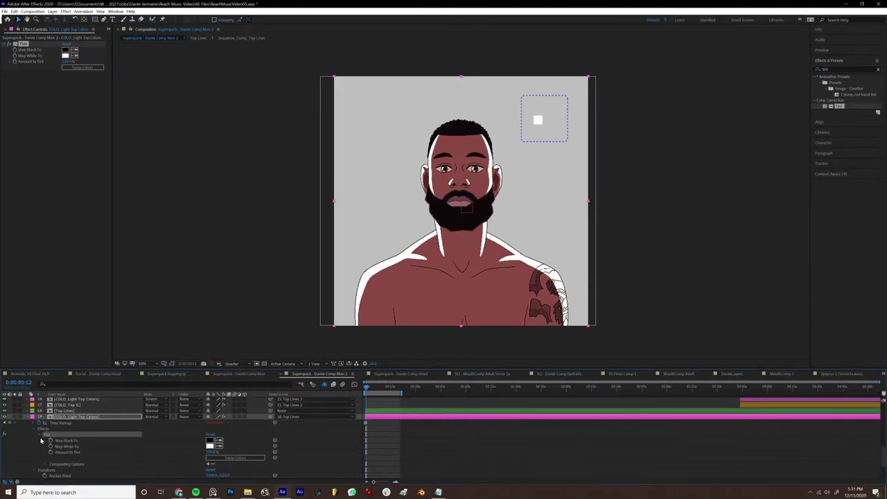
pyautogui.keyDown('alt'); pyautogui.click(49, 446); pyautogui.keyUp('alt')
pyautogui.moveTo(153, 419); pyautogui.dragTo(109, 470)
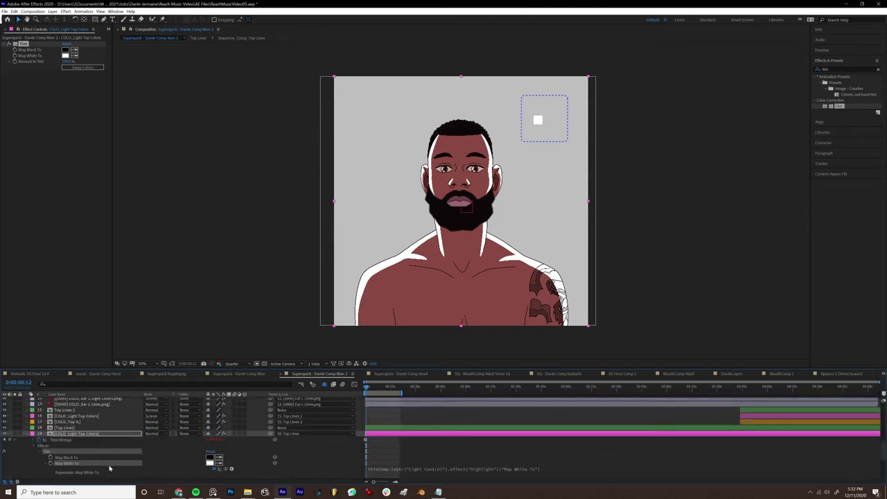
# Set the lower COLO_Light Top Colors layer's blending mode to Screen and try a red Map White To colour on Light Control's Highlight.
pyautogui.click(156, 434)
pyautogui.click(173, 248)
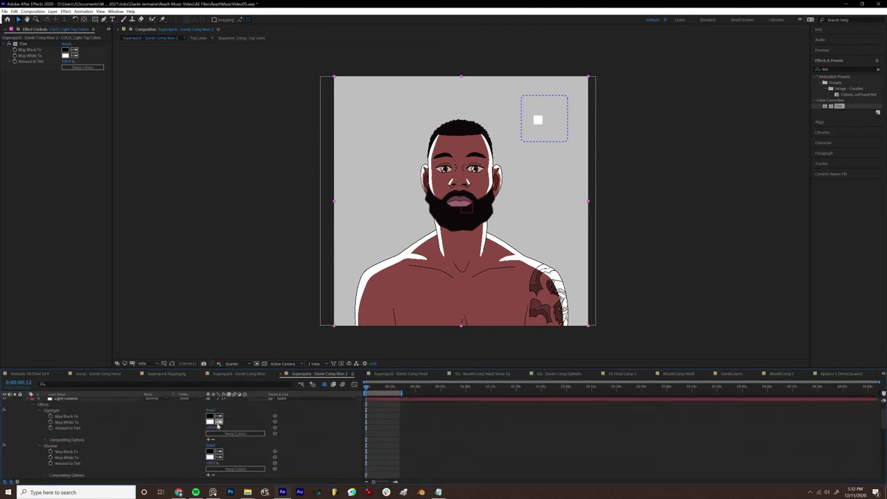
pyautogui.click(209, 420)
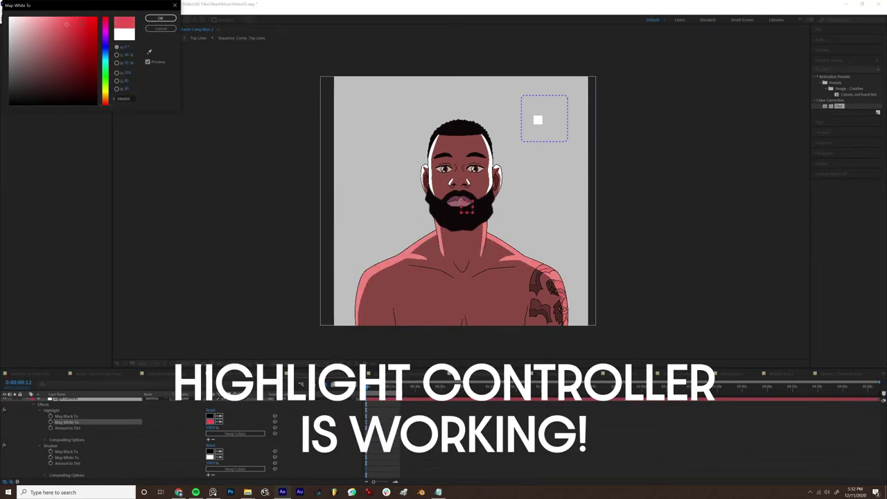
pyautogui.click(148, 29)
# Apply a Tint effect to the lower COLO_Top IL layer and expand the effect's properties.
pyautogui.scroll(-10, 165, 445)
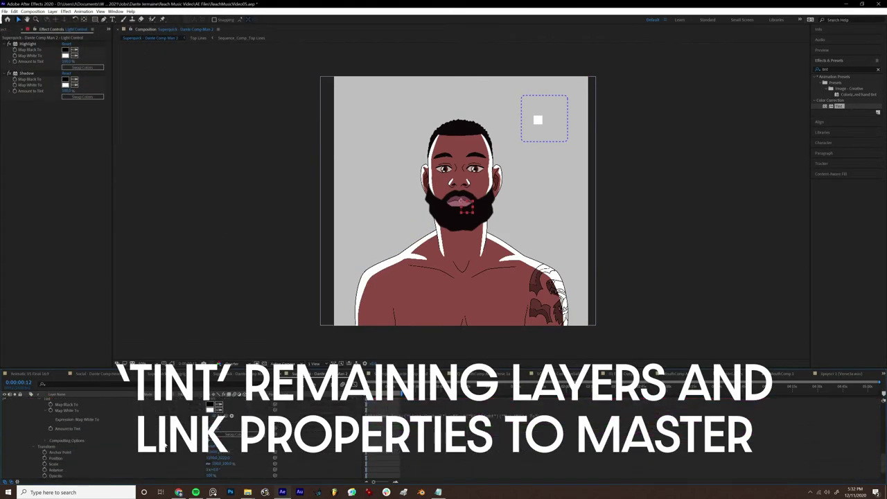
pyautogui.click(61, 464)
pyautogui.click(4, 465)
pyautogui.click(5, 465)
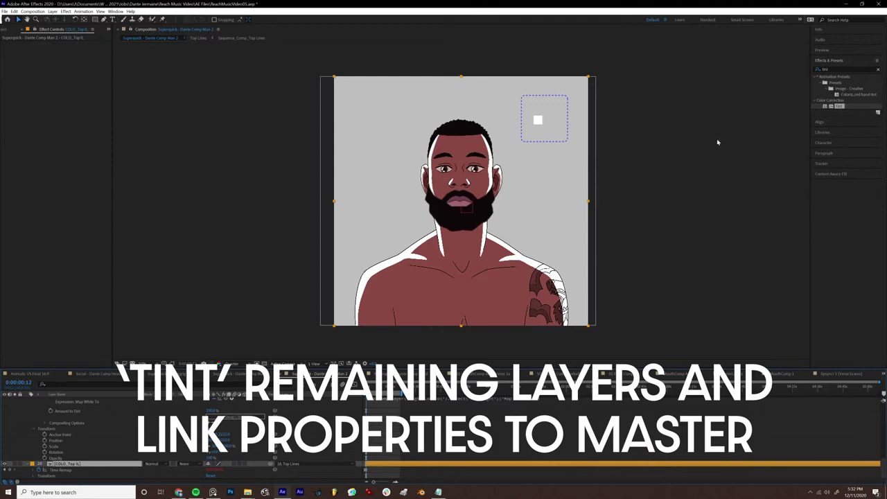
pyautogui.click(33, 476)
pyautogui.scroll(-2, 33, 469)
pyautogui.click(39, 470)
pyautogui.scroll(-2, 41, 471)
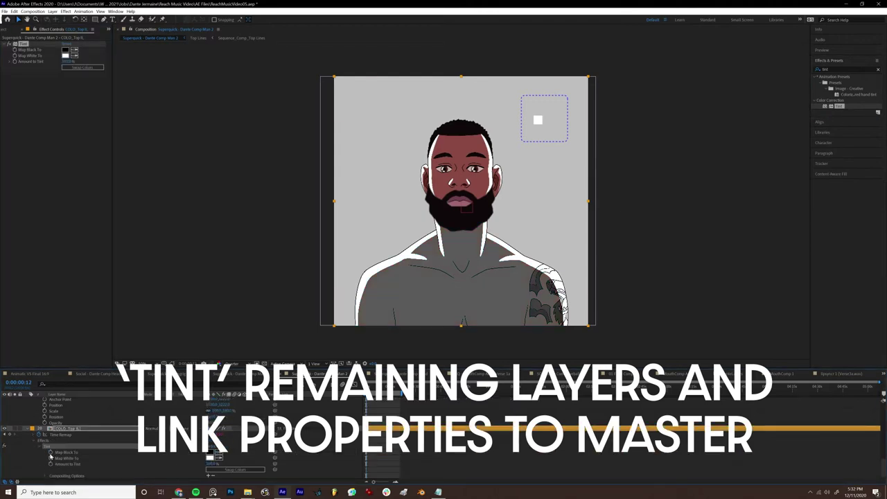
# Link the lower COLO_Top IL layer's Tint properties, including Amount to Tint, to Light Control's Shadow effect with expressions.
pyautogui.keyDown('alt'); pyautogui.click(51, 452); pyautogui.keyUp('alt')
pyautogui.moveTo(219, 460); pyautogui.dragTo(86, 443)
pyautogui.keyDown('alt'); pyautogui.click(51, 463); pyautogui.keyUp('alt')
pyautogui.keyDown('alt'); pyautogui.click(50, 464); pyautogui.keyUp('alt')
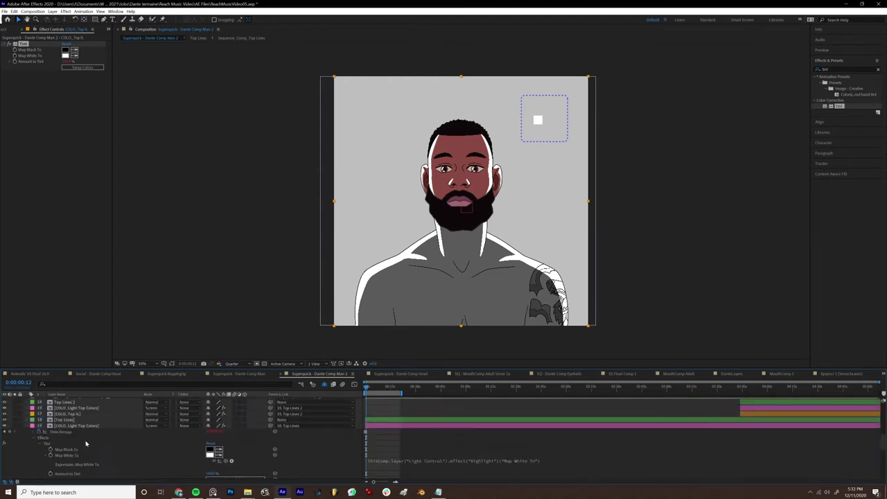
# Set the Map White To colour of Light Control's Shadow effect to blue.
pyautogui.scroll(10, 86, 443)
pyautogui.click(53, 438)
pyautogui.click(210, 449)
pyautogui.click(106, 54)
pyautogui.moveTo(93, 73); pyautogui.dragTo(70, 63)
pyautogui.click(160, 19)
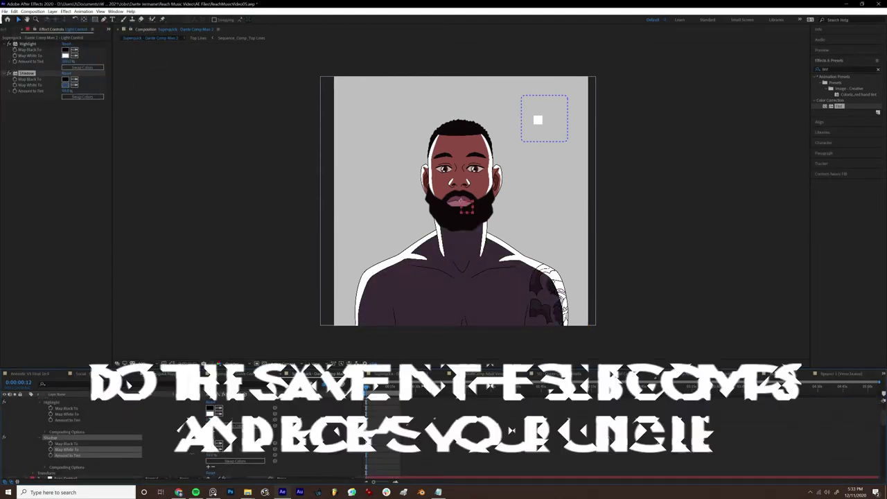
# Set the Map Black To colour of Light Control's Shadow effect to blue.
pyautogui.click(209, 444)
pyautogui.moveTo(106, 54); pyautogui.dragTo(107, 51)
pyautogui.click(75, 72)
pyautogui.click(160, 18)
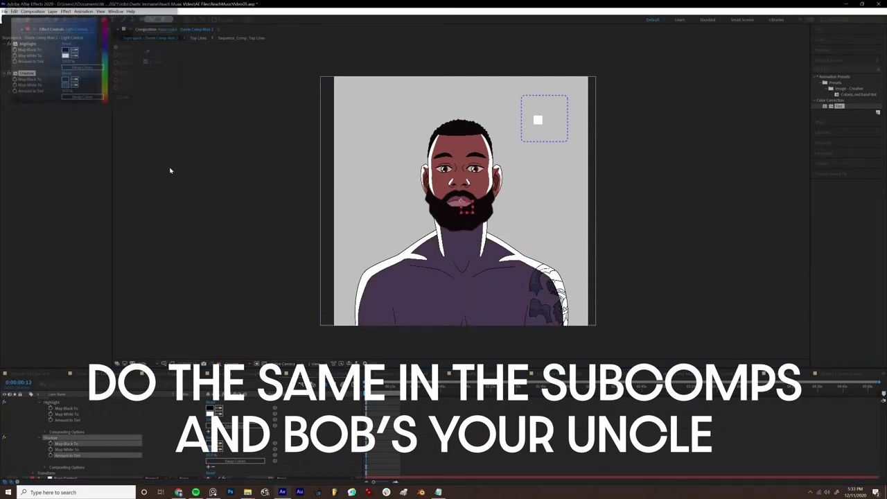
# Set the Shadow effect's Map White To colour to white and lower its Amount to Tint.
pyautogui.click(210, 450)
pyautogui.click(10, 18)
pyautogui.click(160, 19)
pyautogui.moveTo(211, 455); pyautogui.dragTo(187, 455)
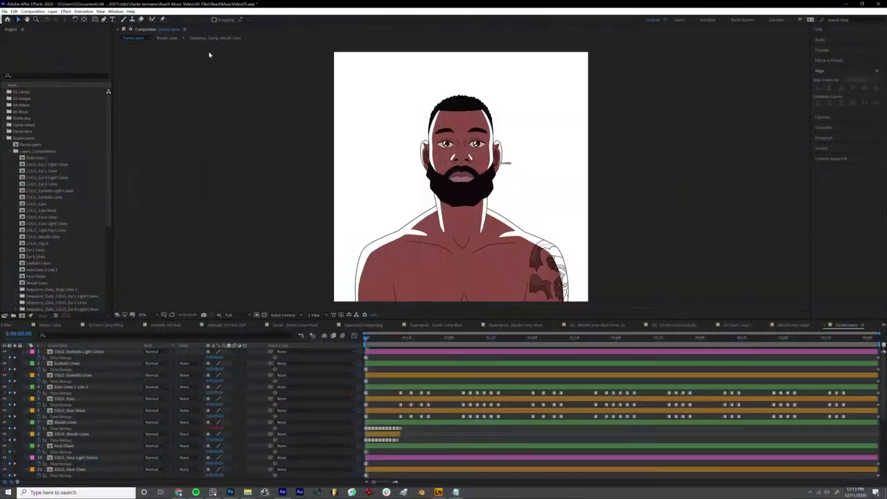
# Open the lipsyncr plugin and move MouthComp 1's current time to the start of the second mouth shape.
pyautogui.click(116, 11)
pyautogui.click(152, 448)
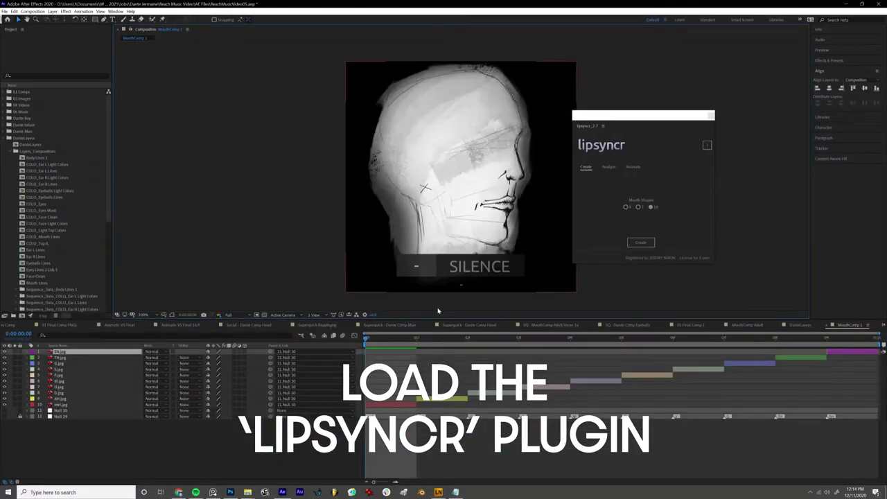
pyautogui.click(417, 341)
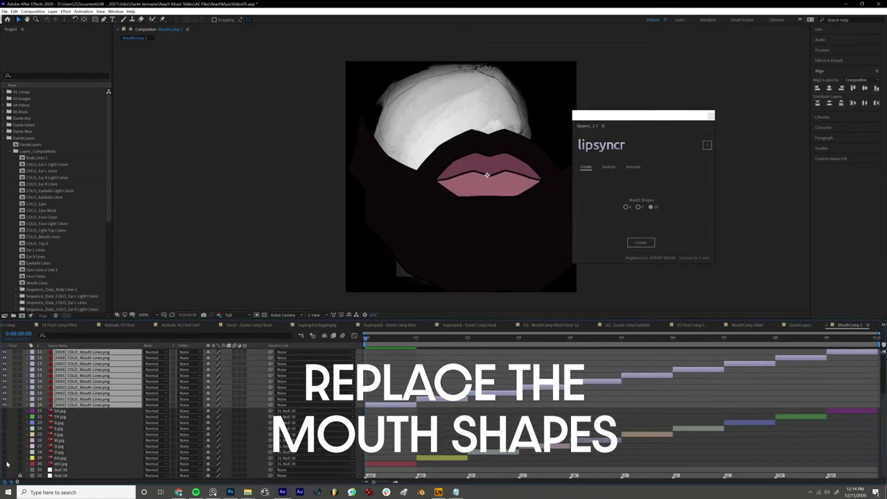
# Enlarge MouthComp 1's width and height, reposition the selected mouth drawings in the frame and scrub through the mouth shapes.
pyautogui.hotkey('ctrl', 'k')
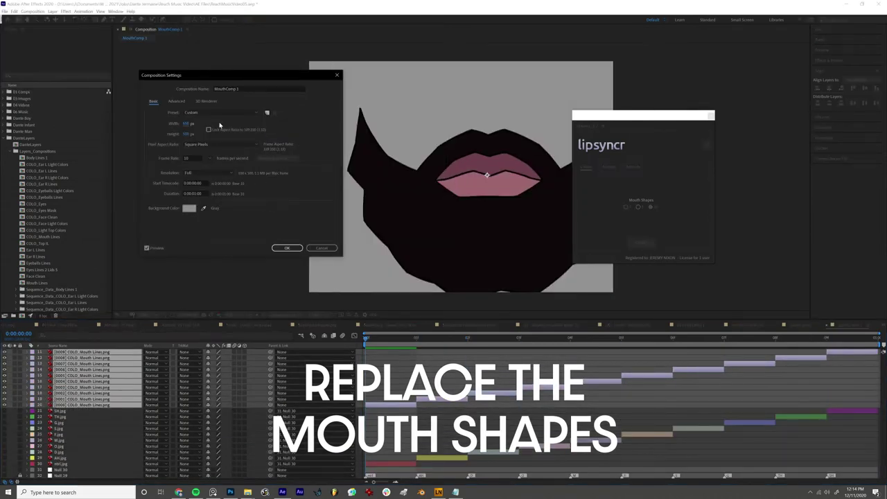
pyautogui.moveTo(220, 126); pyautogui.dragTo(235, 126)
pyautogui.moveTo(185, 134); pyautogui.dragTo(222, 133)
pyautogui.click(287, 248)
pyautogui.moveTo(507, 216); pyautogui.dragTo(479, 199)
pyautogui.moveTo(391, 337); pyautogui.dragTo(359, 355)
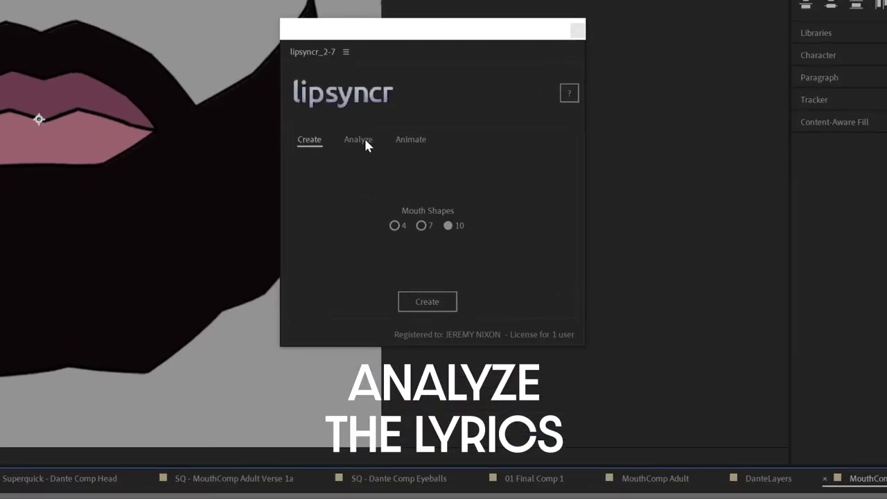
# Paste the song lyrics from Notepad into lipsyncr's audio transcription for analysis.
pyautogui.click(609, 167)
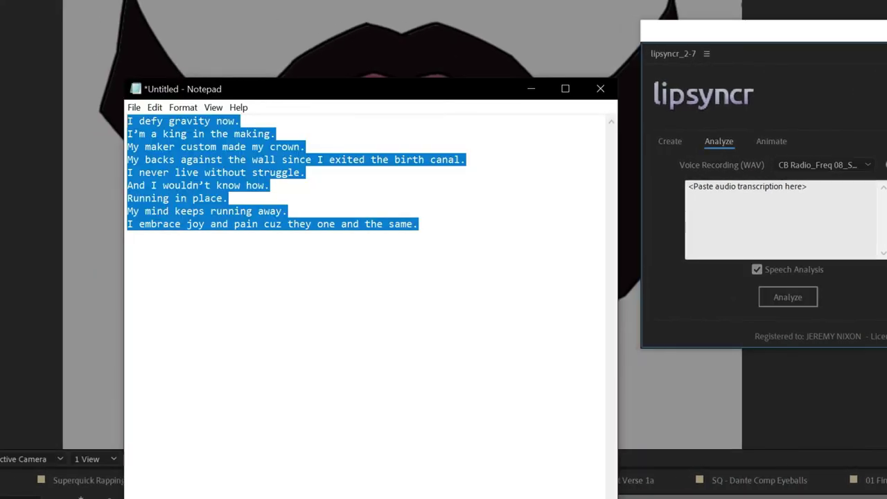
pyautogui.click(532, 90)
pyautogui.click(827, 193)
pyautogui.write('I defy gravity now. I’m a king in the making. My maker custom made my crown. My backs against the wall since I exited the birth canal. I never live without struggle. And I wouldn’t know how. Running in place. My mind keeps running away. I embrace joy and pain cuz they one and the same.')
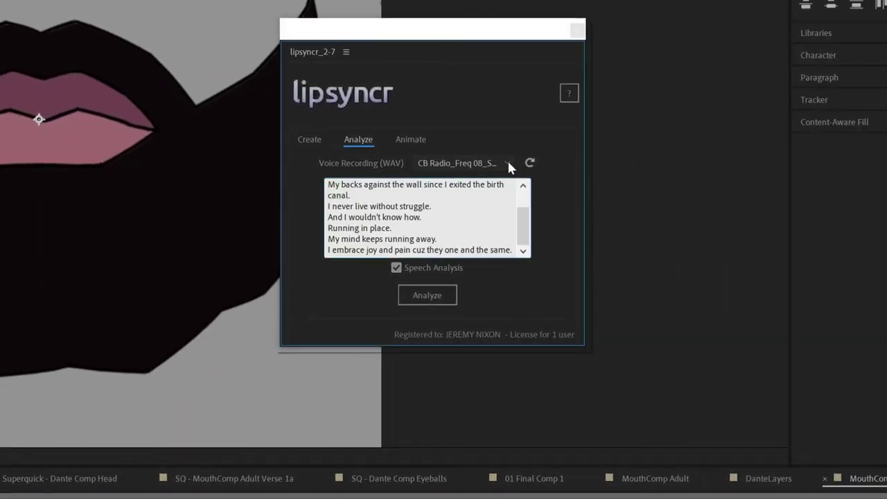
# Choose Verse3a.wav as lipsyncr's voice recording and analyze it with the pasted lyrics.
pyautogui.click(868, 164)
pyautogui.scroll(-10, 483, 270)
pyautogui.click(483, 269)
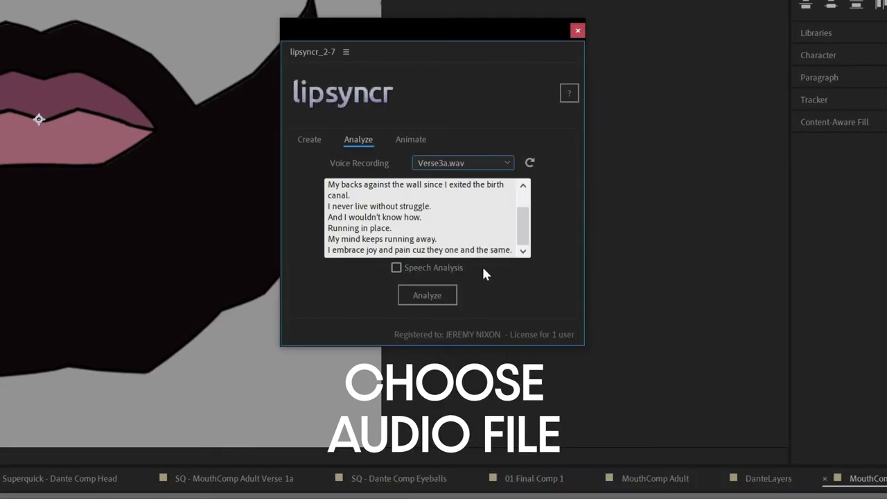
pyautogui.click(441, 296)
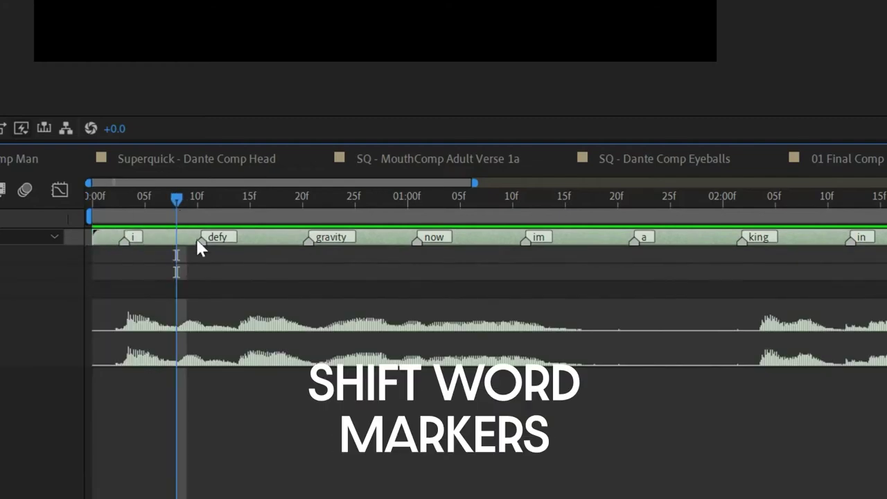
# Shift the lyric word markers along the audio layer to line up with the spoken words in the waveform.
pyautogui.moveTo(472, 244); pyautogui.dragTo(547, 243)
pyautogui.moveTo(278, 241); pyautogui.dragTo(572, 243)
pyautogui.hscroll(5, 760, 195)
pyautogui.moveTo(645, 242); pyautogui.dragTo(625, 242)
pyautogui.moveTo(683, 242); pyautogui.dragTo(740, 242)
pyautogui.moveTo(792, 243); pyautogui.dragTo(856, 243)
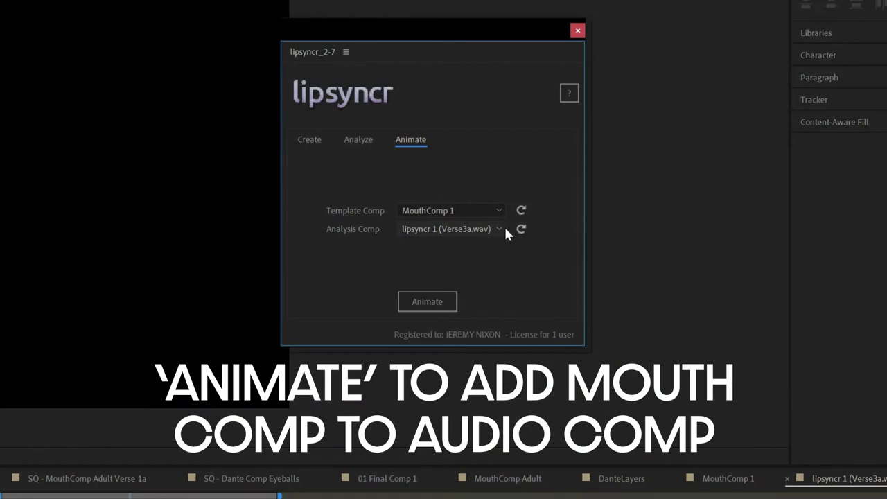
# Animate the mouth in lipsyncr using template comp MouthComp 1 and analysis comp lipsyncr 1 (Verse3a.wav).
pyautogui.click(427, 301)
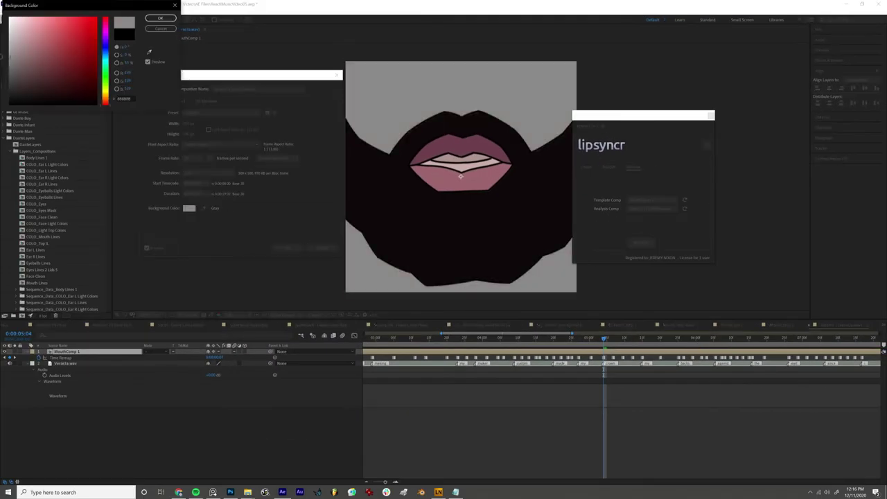
# Preview the lip-synced mouth animation from the start of the lipsyncr composition and inspect its mouth shapes against the vocals.
pyautogui.click(364, 339)
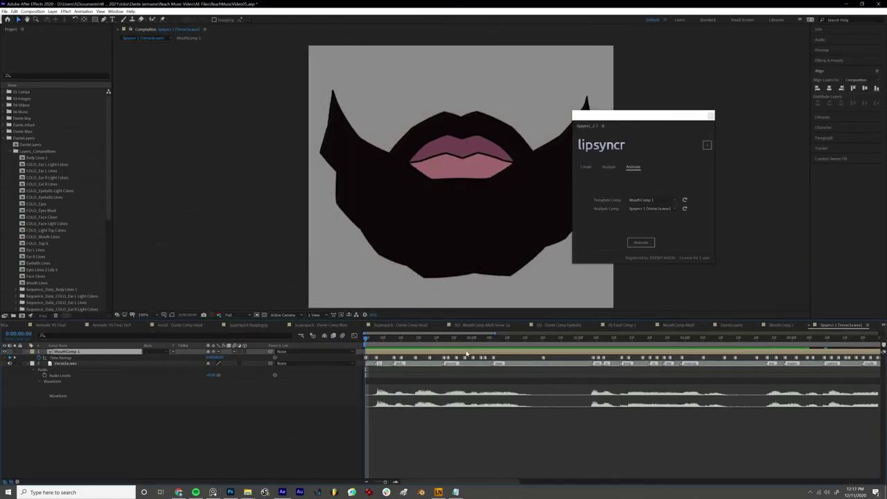
pyautogui.press('space')
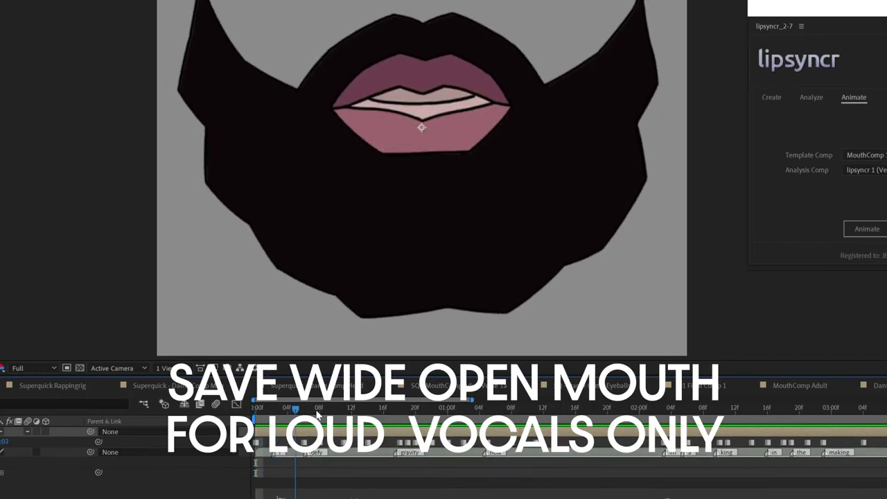
pyautogui.moveTo(359, 419)
pyautogui.mouseDown()
pyautogui.moveTo(338, 411)
pyautogui.moveTo(397, 418)
pyautogui.moveTo(346, 409)
pyautogui.mouseUp()
pyautogui.press('=')
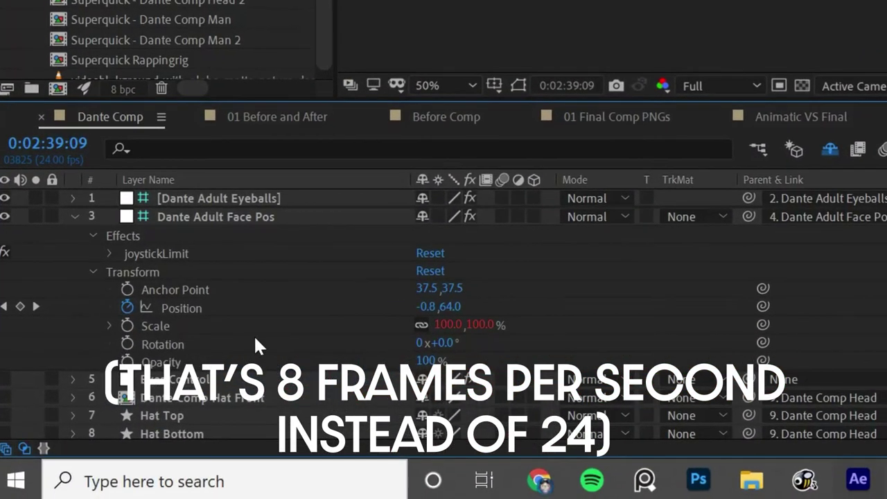
# Add a posterizeTime expression at 8 frames per second, followed by "value;", to the Position of the Dante Adult Face Pos joystick layer.
pyautogui.keyDown('alt'); pyautogui.click(127, 306); pyautogui.keyUp('alt')
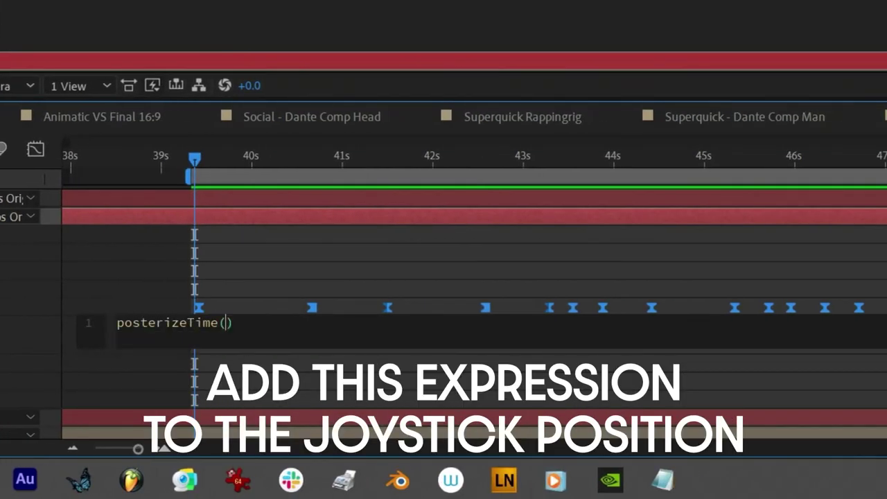
pyautogui.write('; value;')
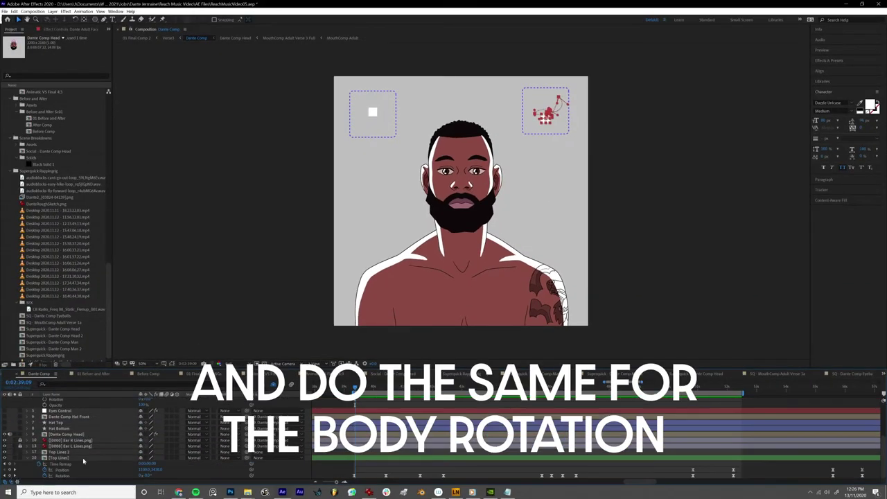
# Add a posterizeTime expression to the Rotation of the Top Lines body layer.
pyautogui.write('poster')
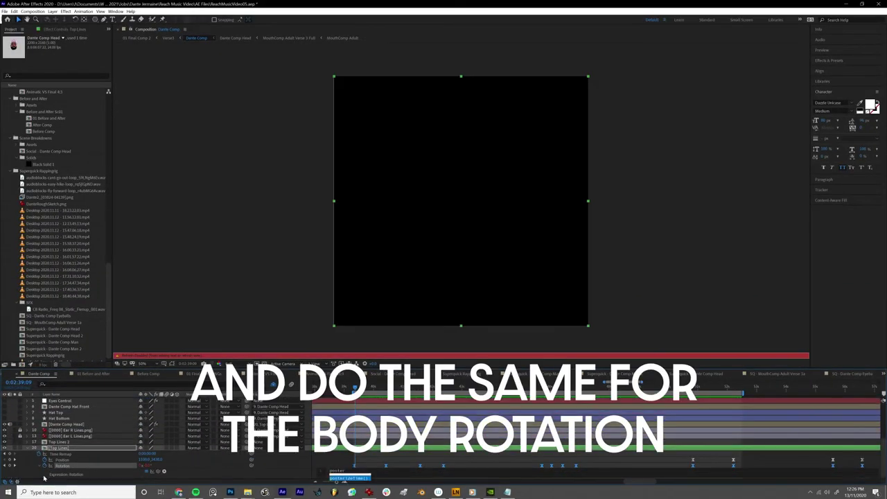